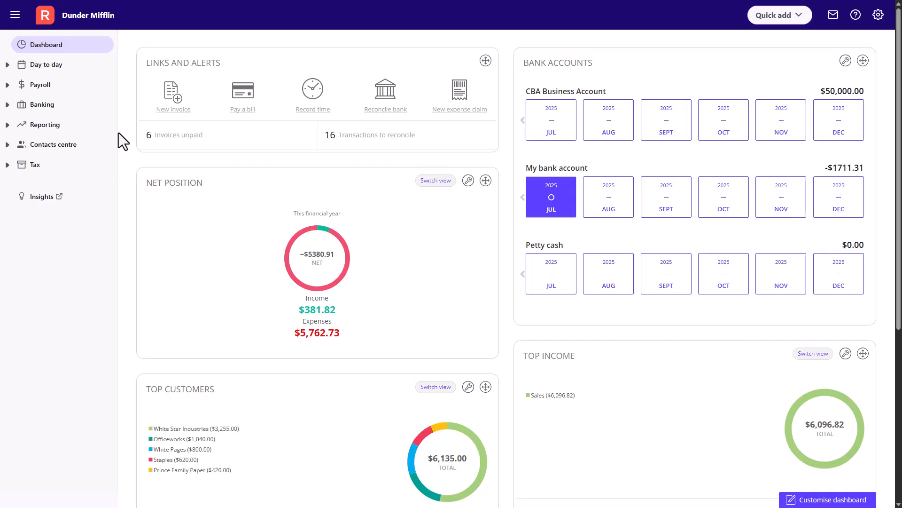
Start a new Receive money entry from the day-to-day money-in records.
left_click(71, 68)
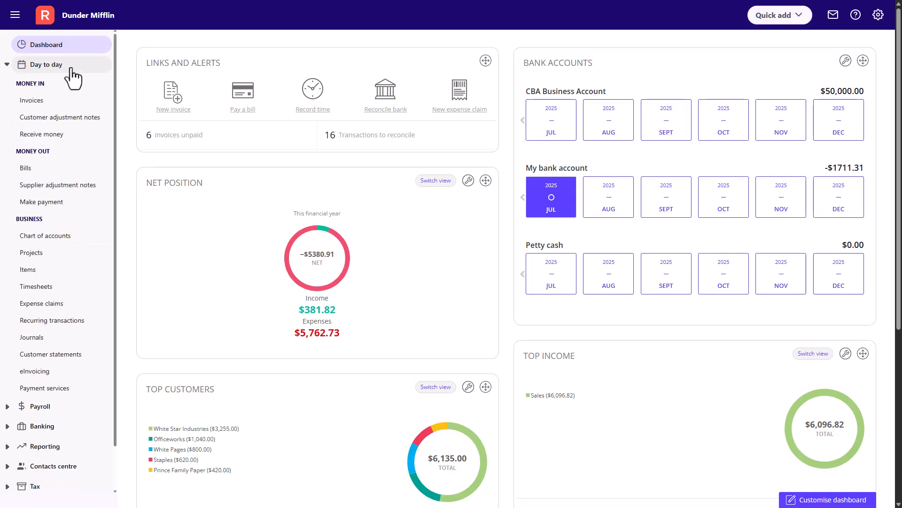
left_click(73, 136)
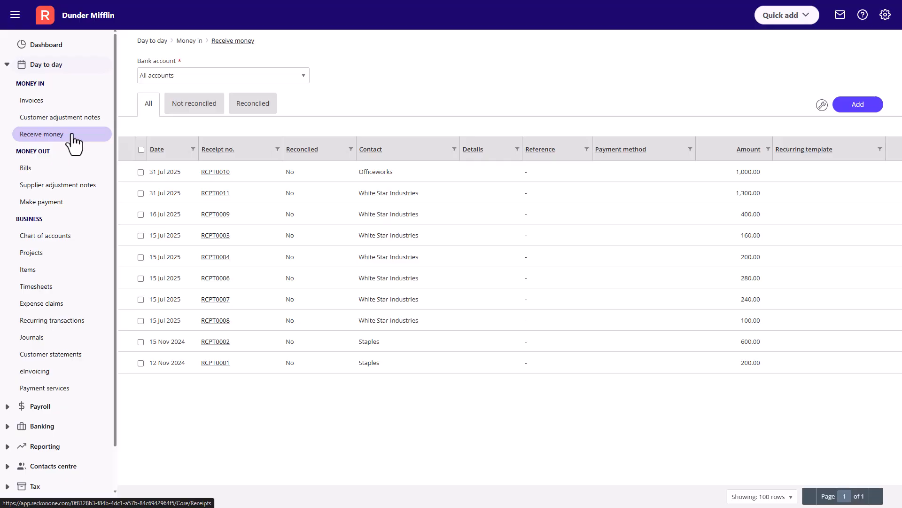
left_click(842, 112)
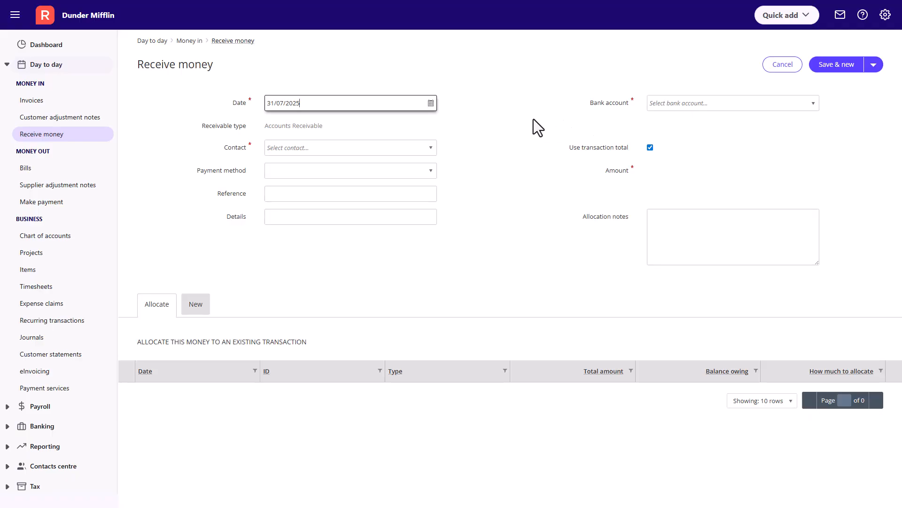
Set the receipt's contact to Stone & Son Suit Warehouse and its bank account to My bank account.
left_click(431, 104)
left_click(432, 105)
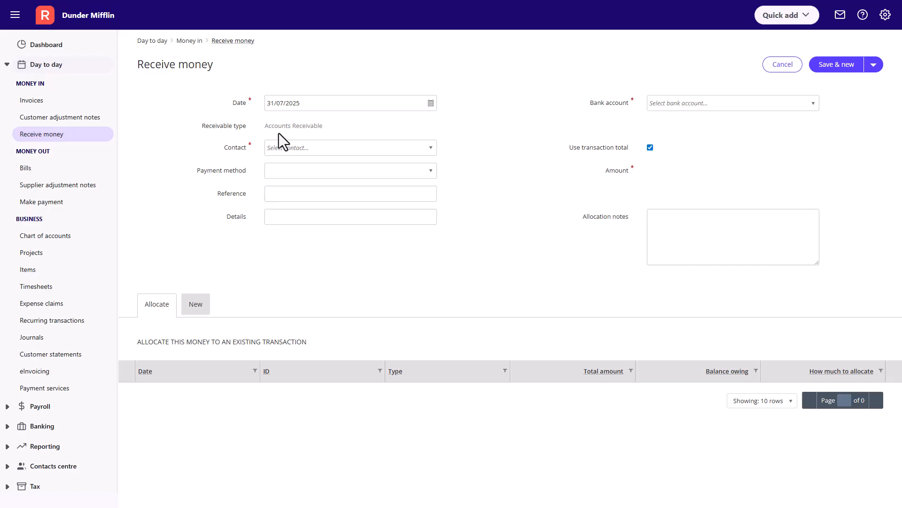
left_click(431, 149)
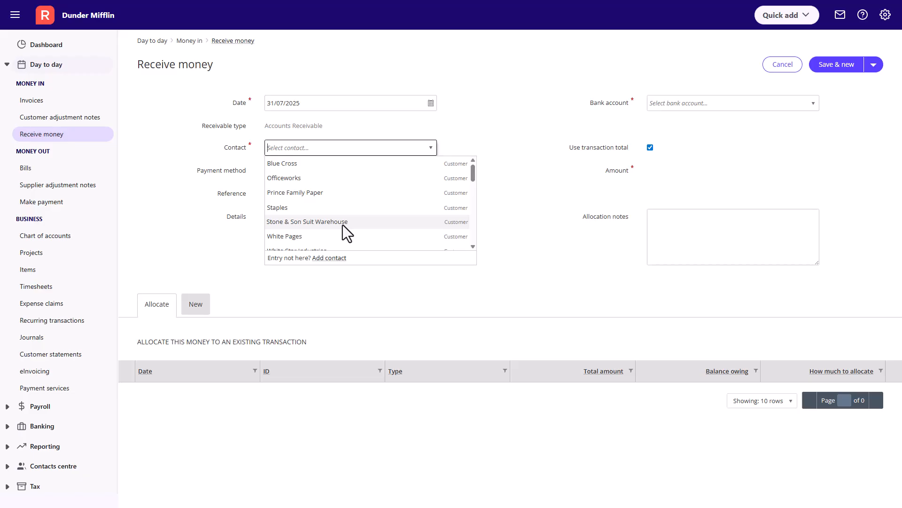
left_click(347, 224)
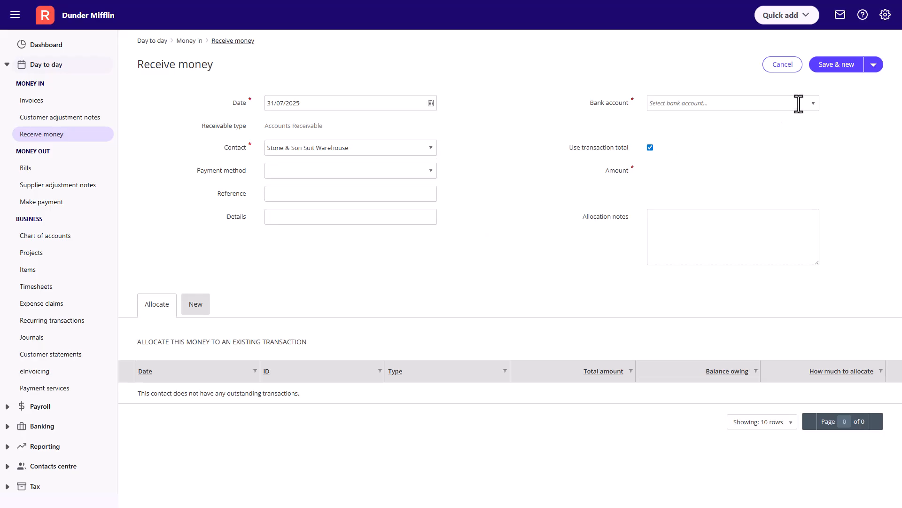
left_click(813, 103)
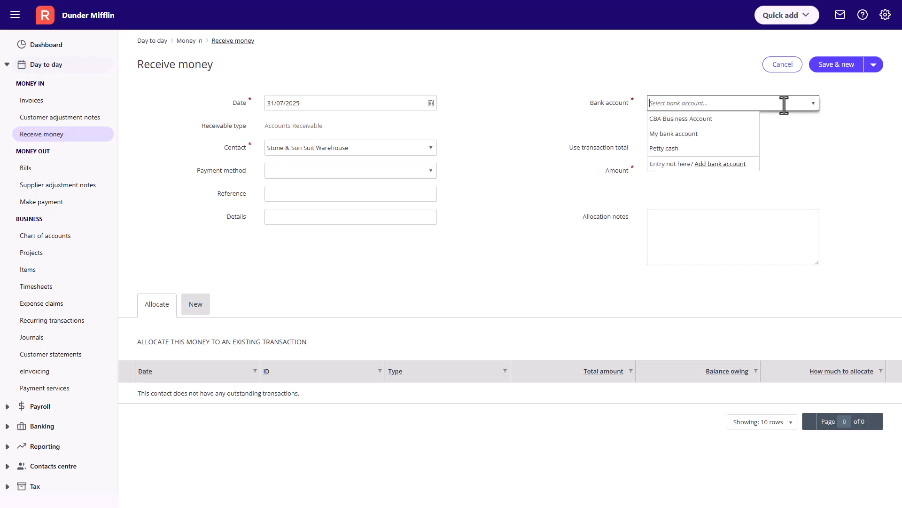
left_click(710, 133)
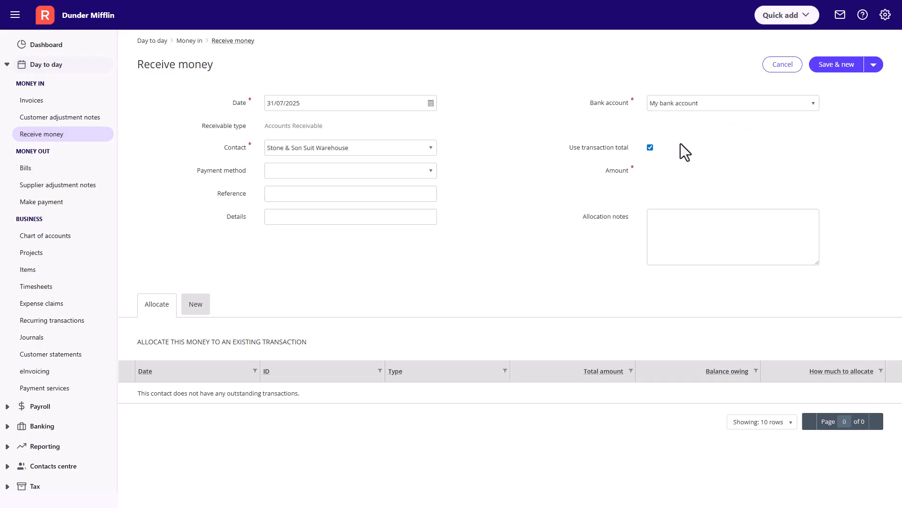
Try a manual amount of 1000.00 in place of the transaction total, and switch the transaction total back on.
left_click(651, 148)
left_click(657, 171)
type("1000.00")
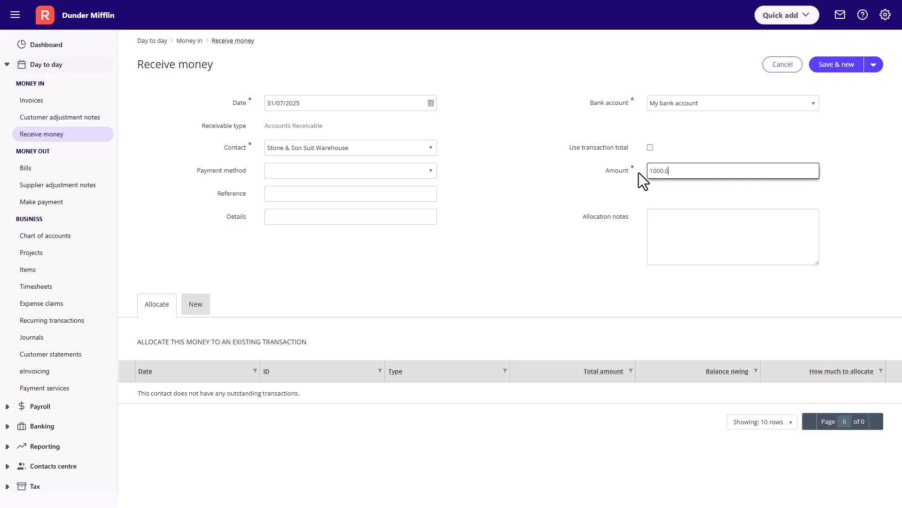
left_click(650, 148)
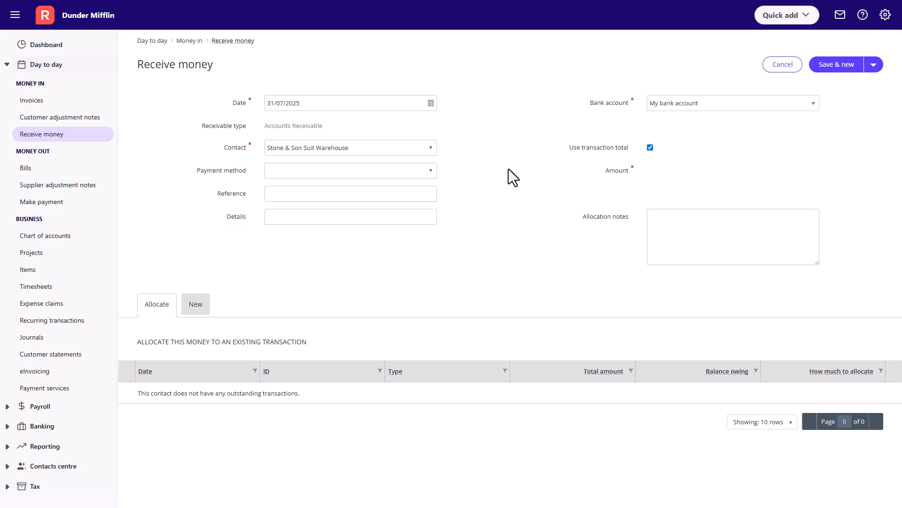
Set the payment method to Cash and switch from allocating existing transactions to a new transaction allocation.
left_click(430, 171)
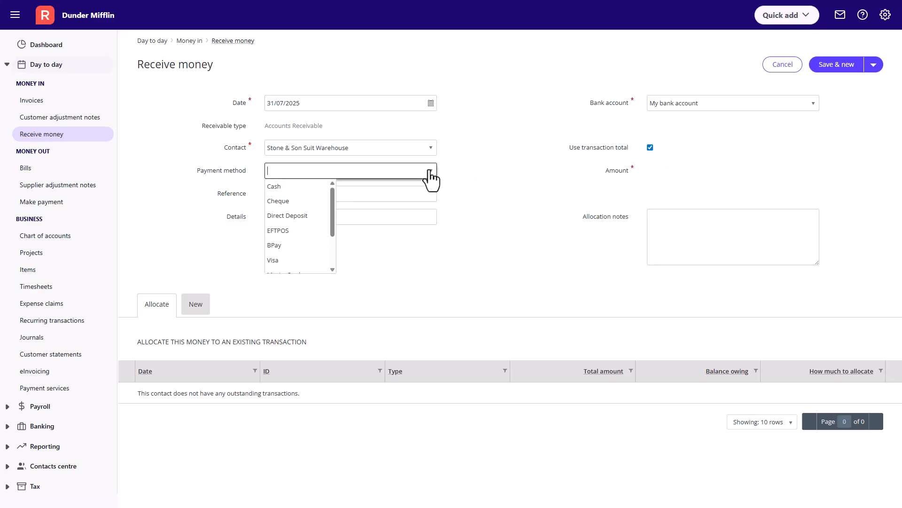
left_click(309, 187)
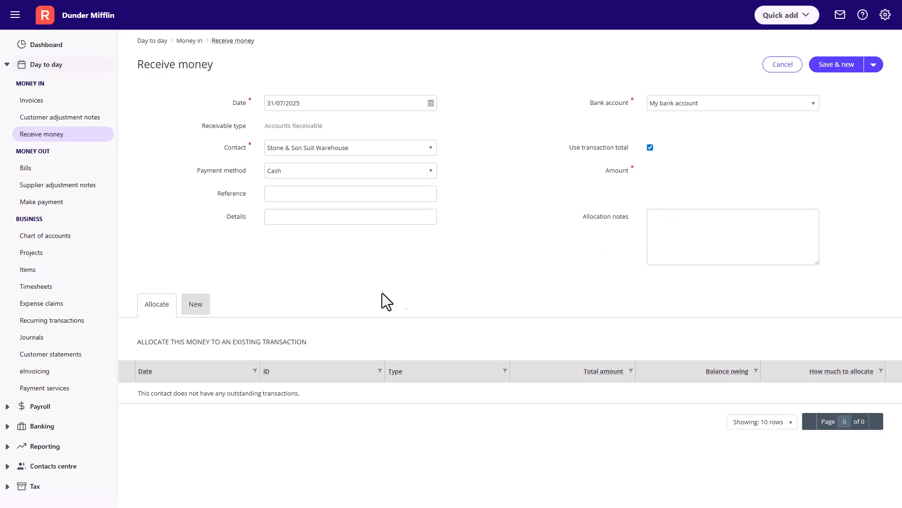
left_click(196, 306)
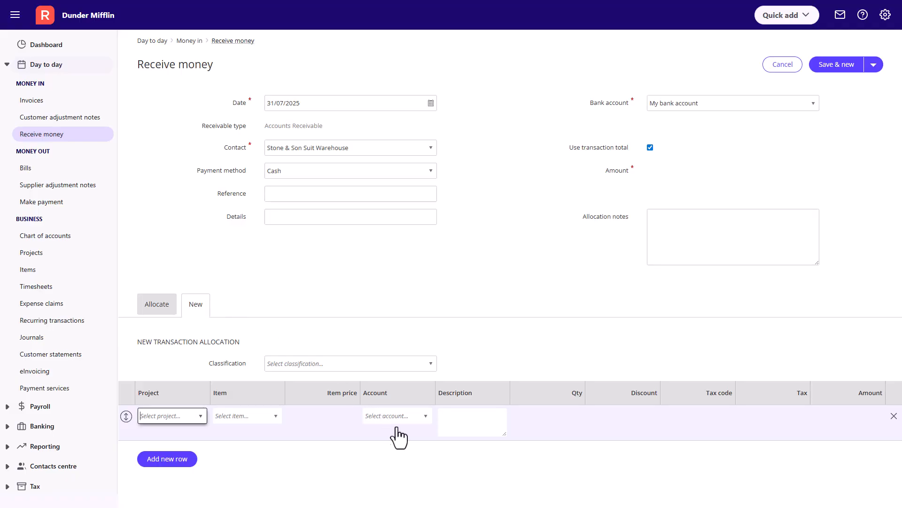
Fill the first allocation row with the Income account, tax code GST and an amount of 1000.00.
left_click(426, 416)
left_click(413, 341)
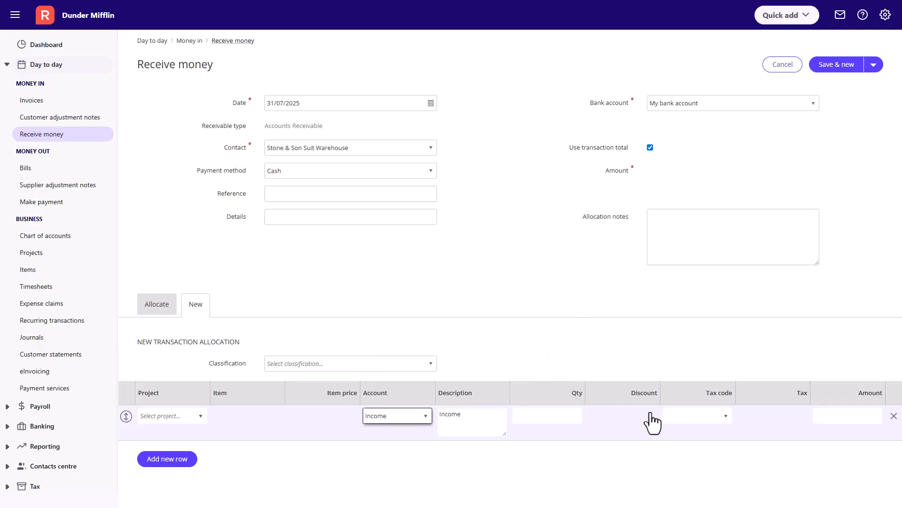
left_click(725, 416)
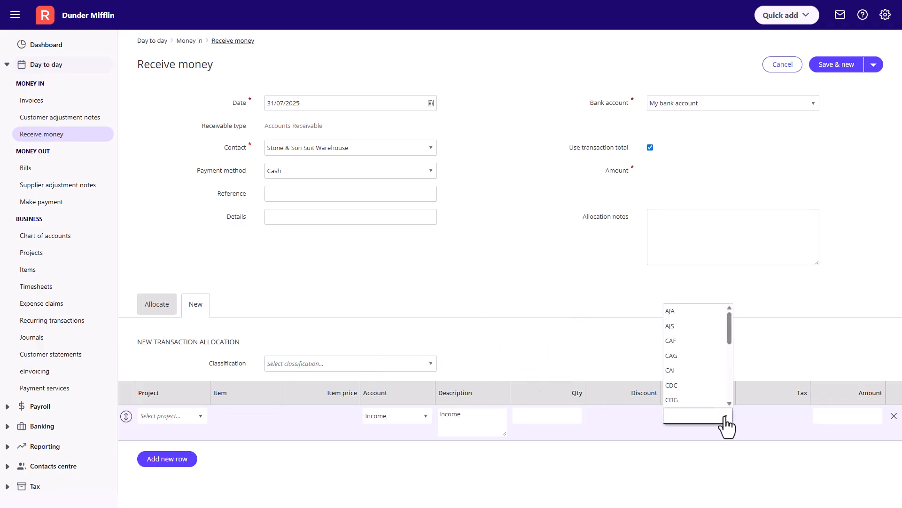
scroll(704, 365, "down", 4)
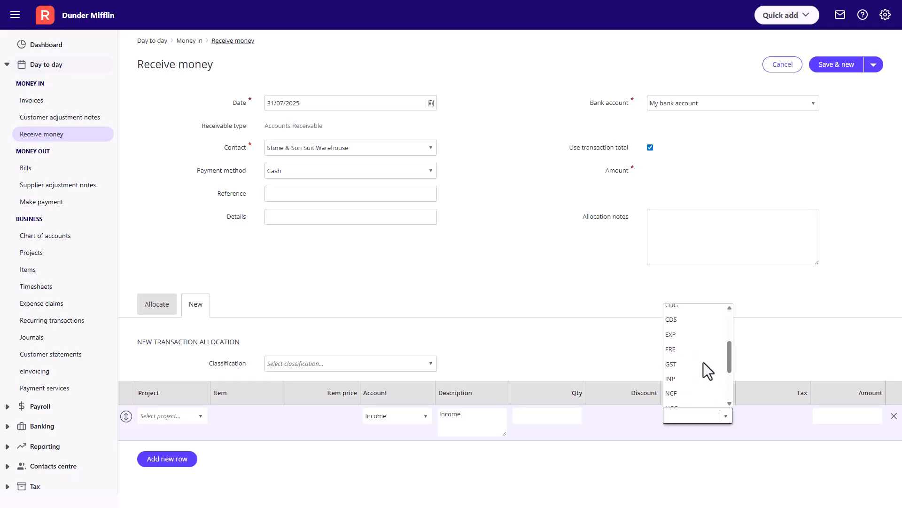
left_click(688, 325)
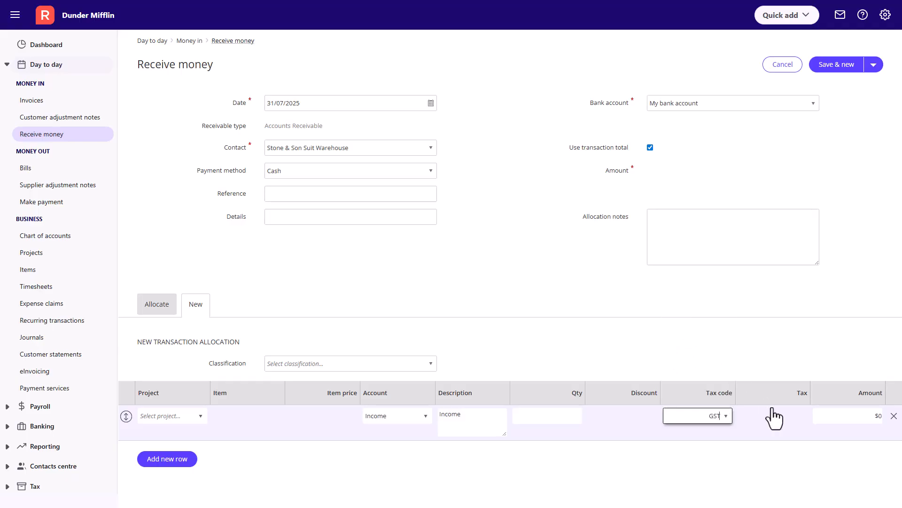
left_click(868, 415)
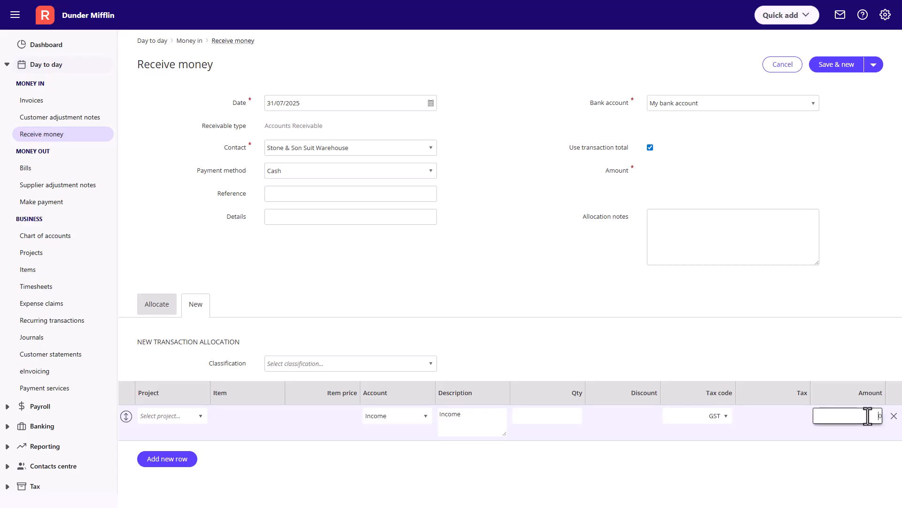
key("BackSpace")
type("1000.00")
Add a second allocation row for the item A3 White Paper with an item price of 50.00.
left_click(153, 465)
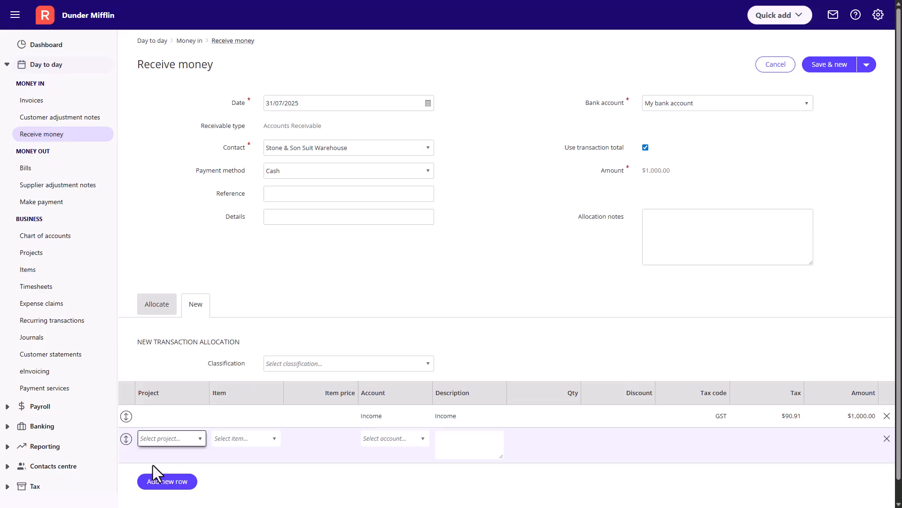
left_click(273, 439)
left_click(242, 335)
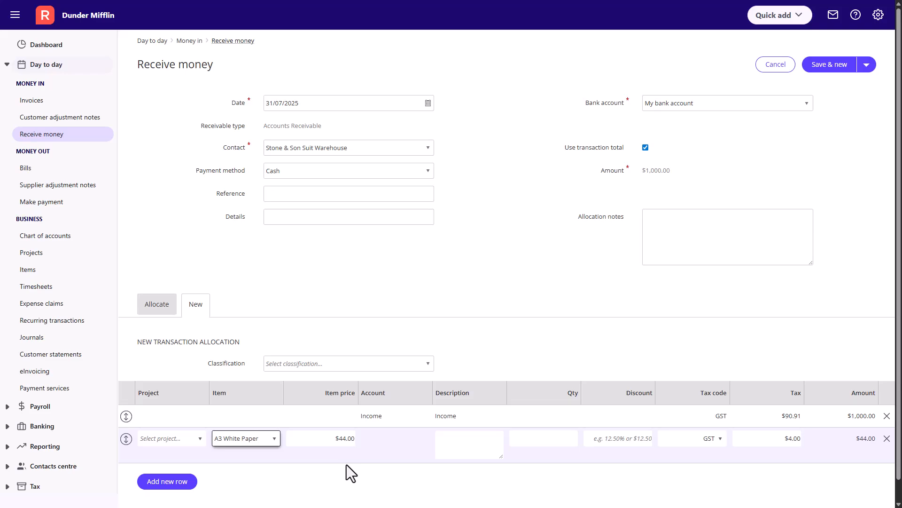
left_click(350, 439)
key("BackSpace")
type("50.00")
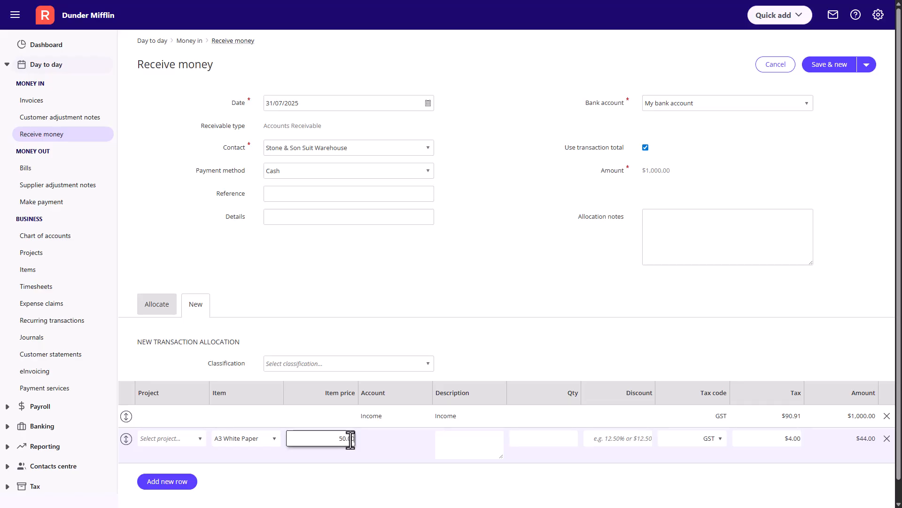
Set the A3 White Paper row's quantity to 10, tax code to GST and discount to 10%.
left_click(534, 437)
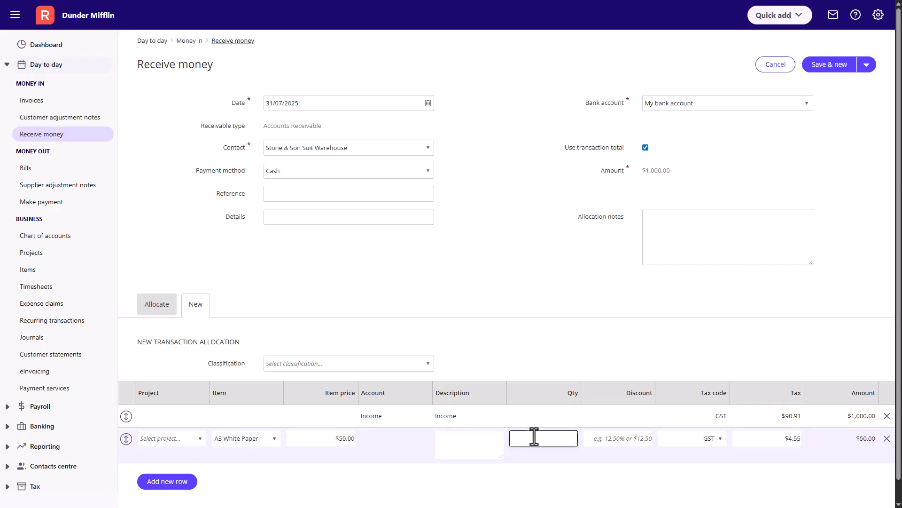
type("10")
left_click(719, 439)
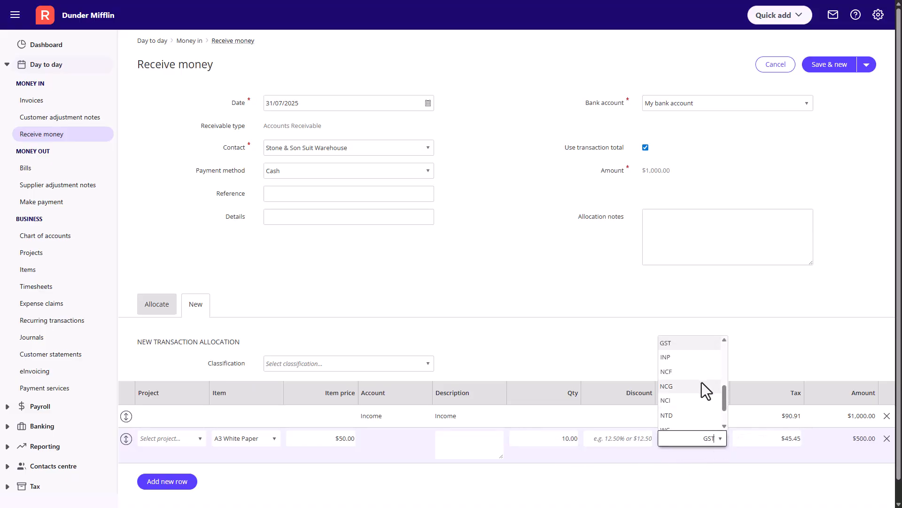
left_click(692, 348)
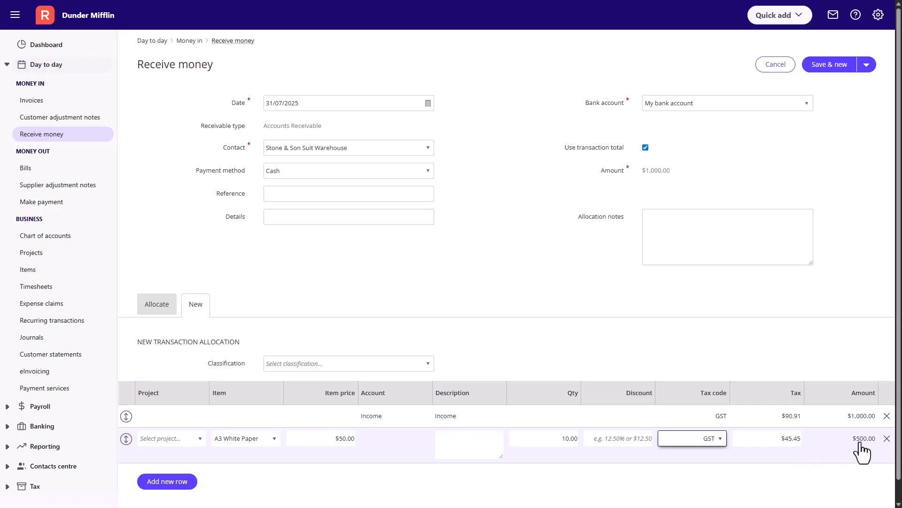
left_click(627, 441)
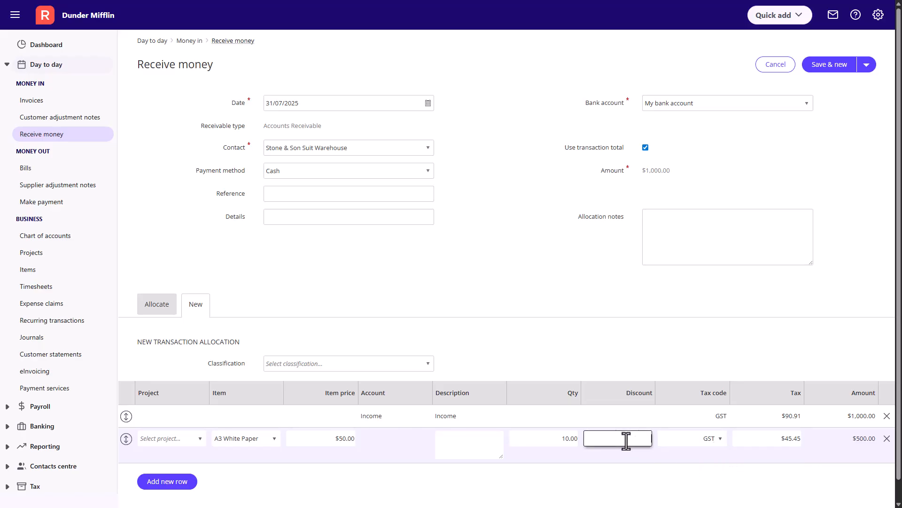
type("10%")
left_click(605, 458)
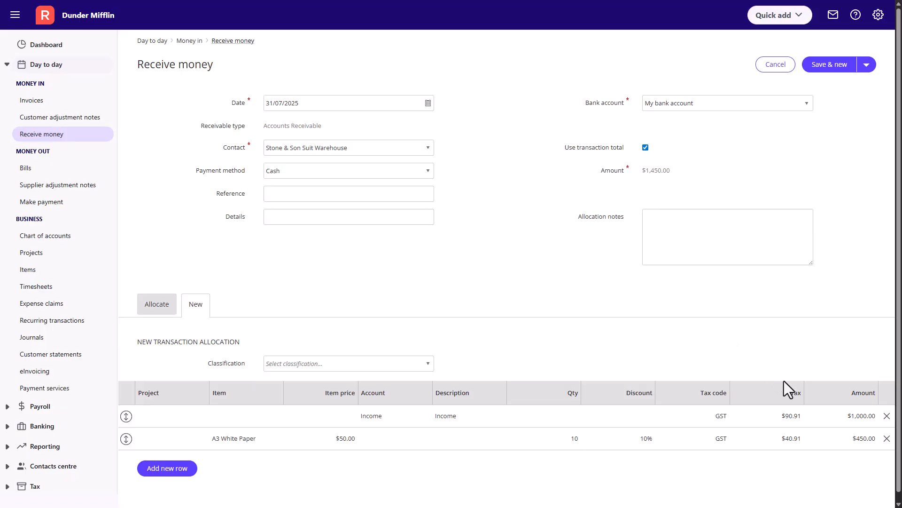
Change the amount of the Income row to 1500.00.
left_click(856, 415)
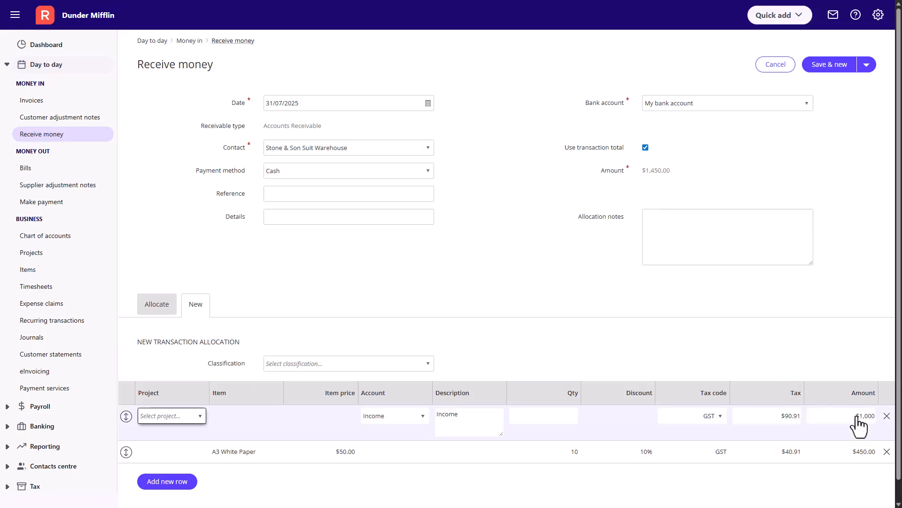
left_click(856, 416)
type("1000.00")
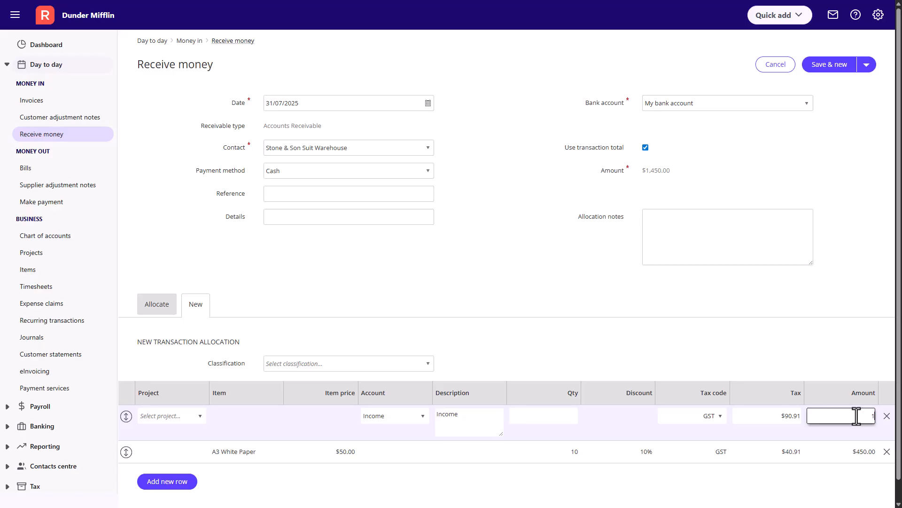
left_click(815, 477)
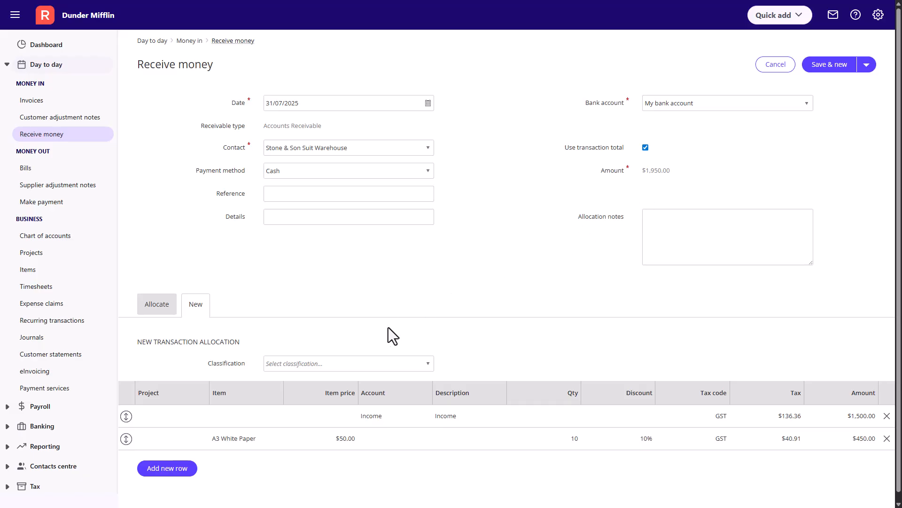
Move the A3 White Paper row above the Income row, and save and close the receipt.
left_click(198, 417)
left_click(194, 371)
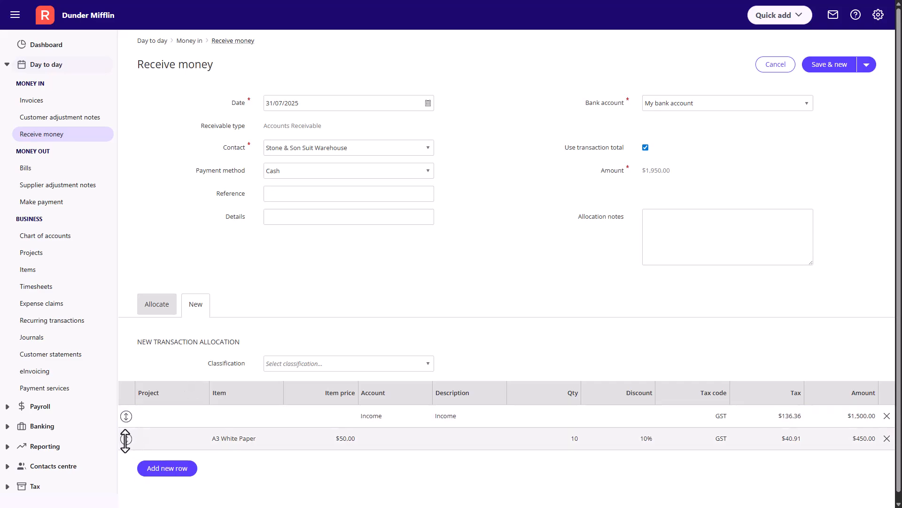
left_click_drag(125, 439, 132, 415)
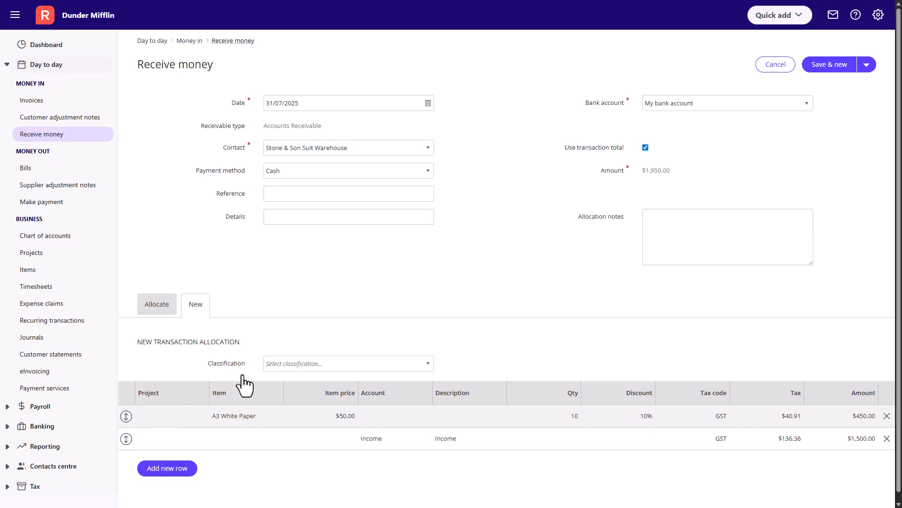
left_click(867, 65)
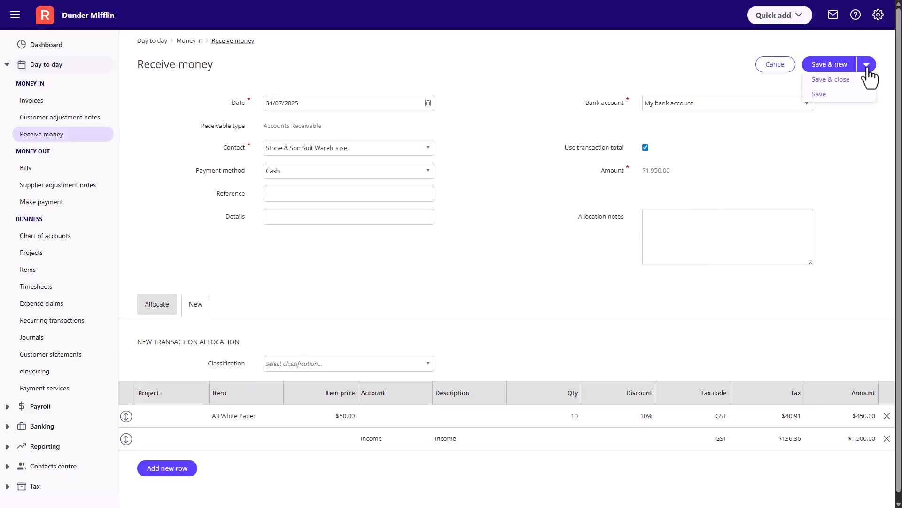
left_click(856, 81)
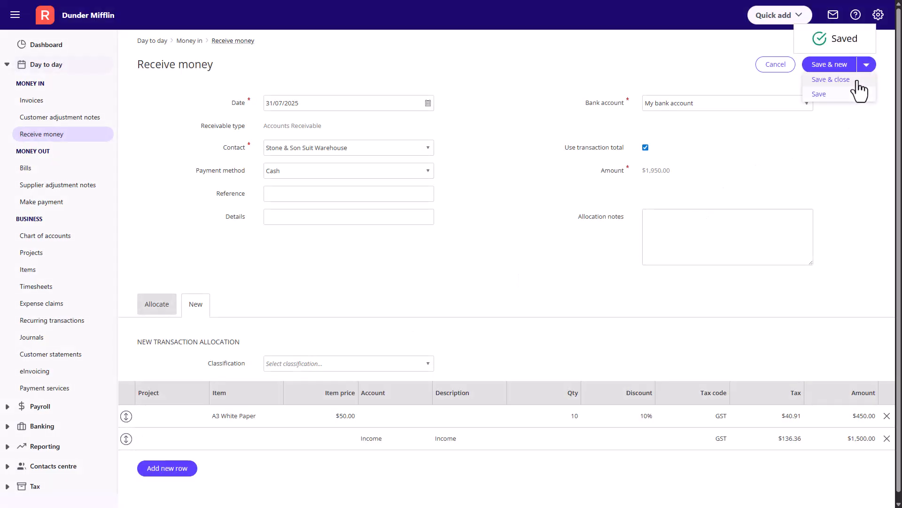